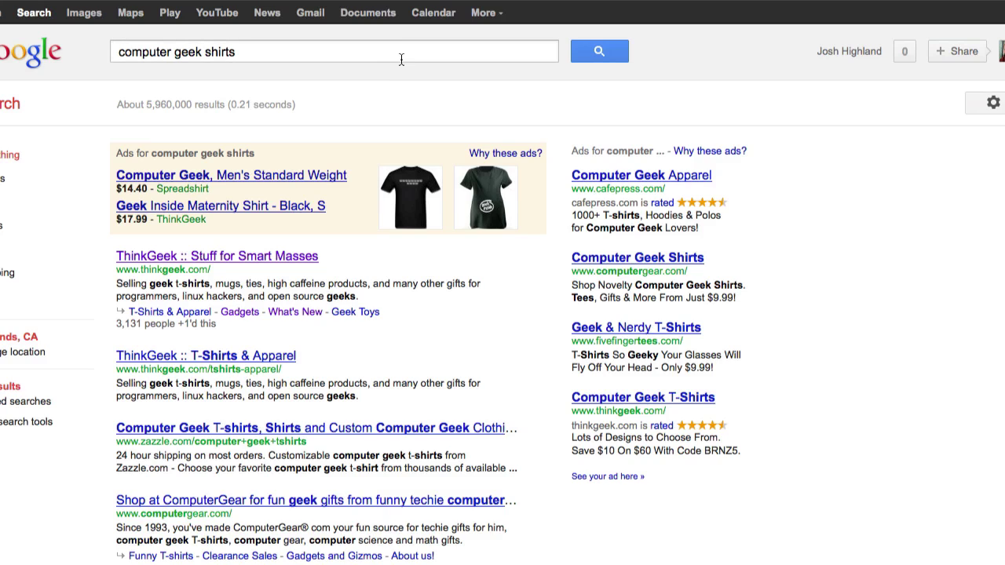
Examine the Google results for "computer geek shirts", including the ads, page titles and description snippets.
left_click_drag(260, 52, 116, 55)
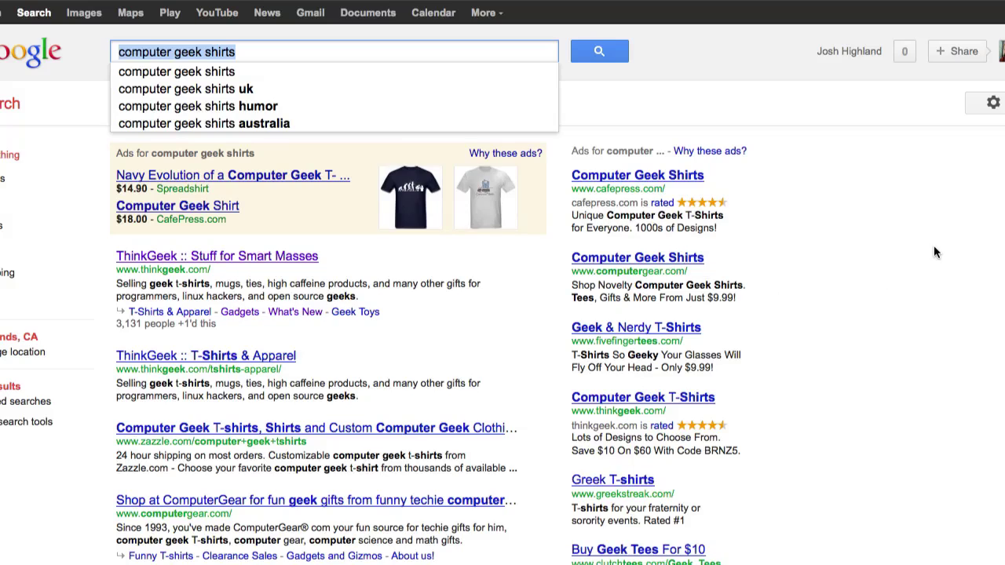
scroll(540, 248, "down", 2)
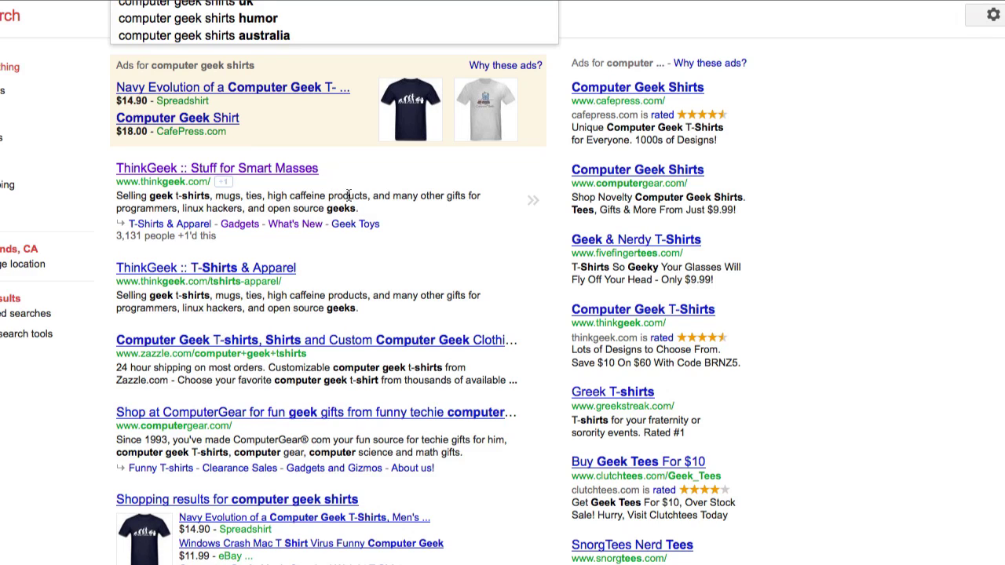
scroll(405, 218, "down", 2)
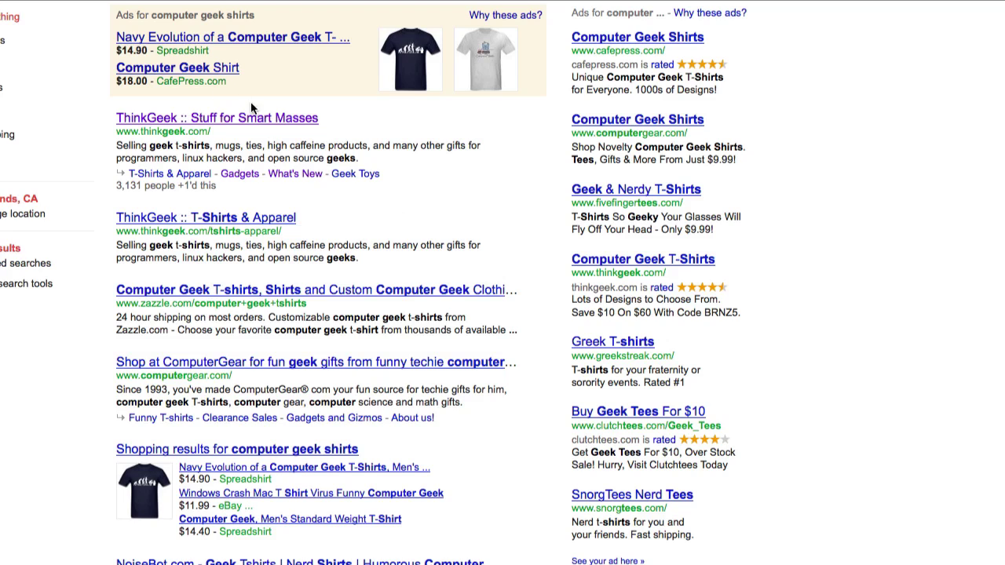
scroll(251, 102, "up", 4)
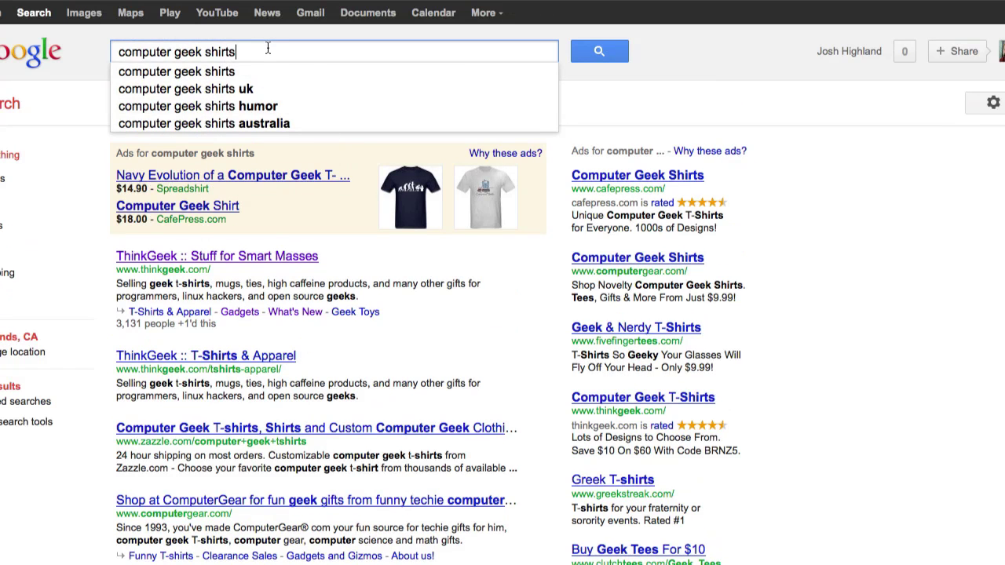
scroll(389, 291, "down", 1)
scroll(393, 294, "down", 3)
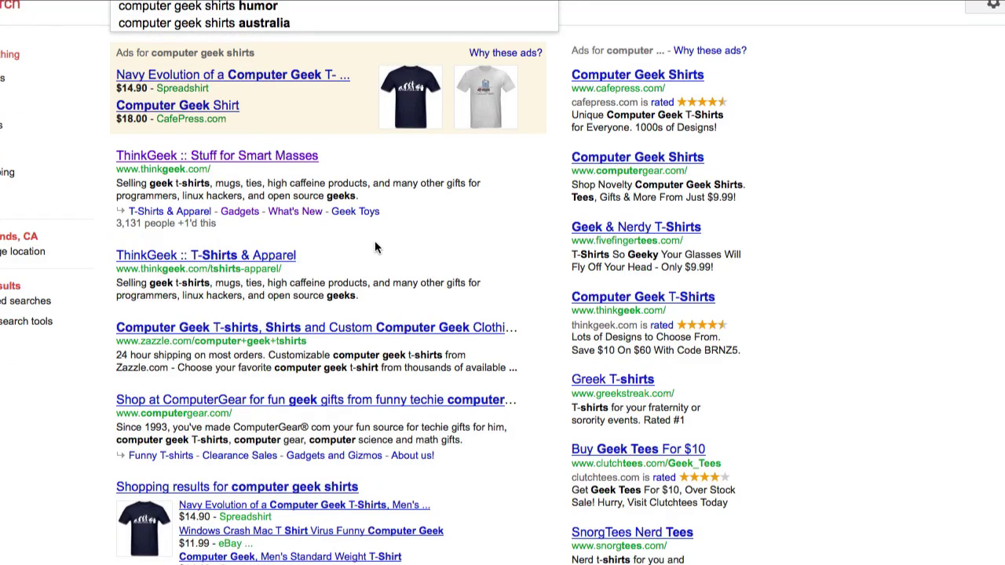
scroll(372, 226, "down", 2)
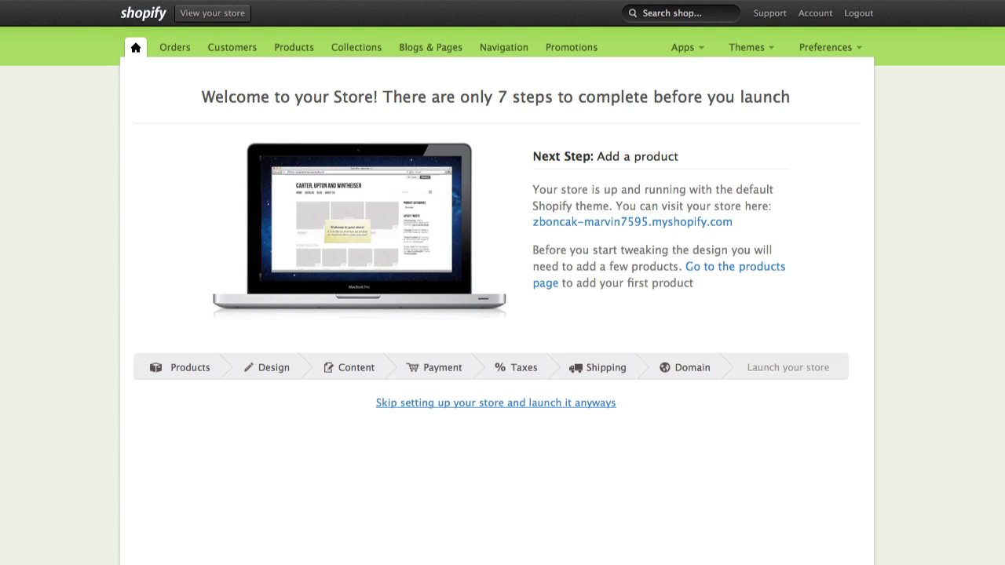
In the Shopify admin, open the product "Ameliorated asynchronous implementation" in SEO Meta Manager.
left_click(293, 50)
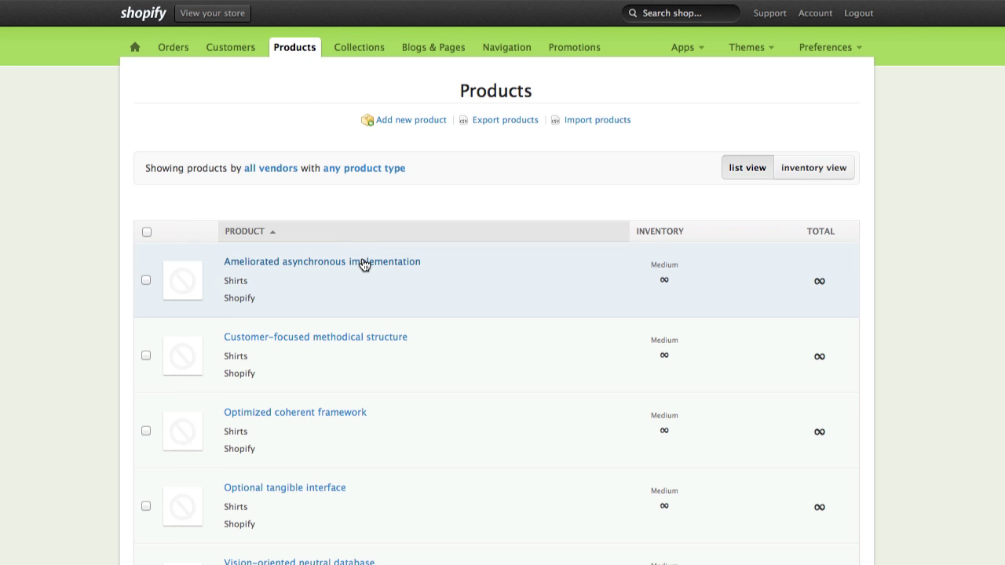
left_click(365, 263)
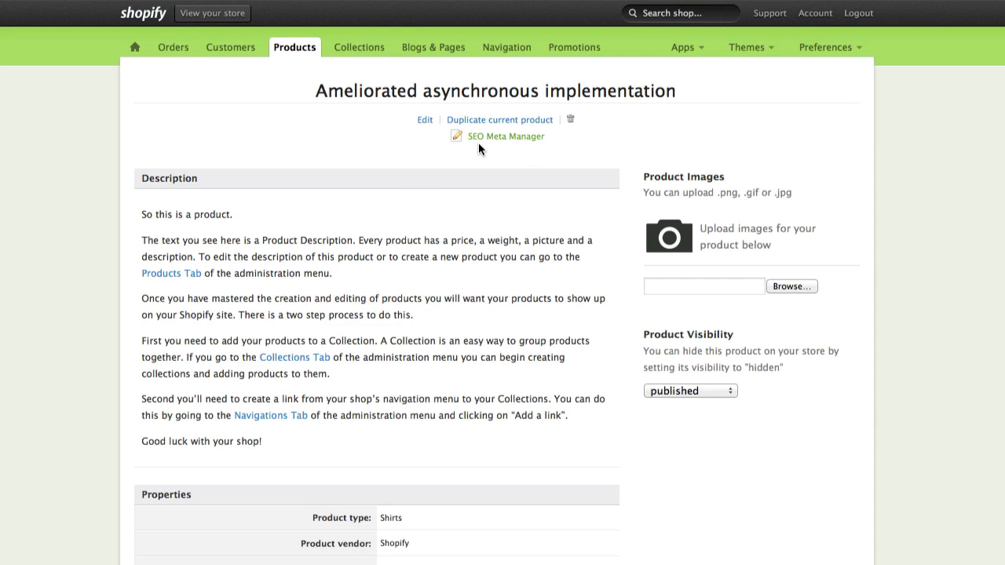
left_click(524, 138)
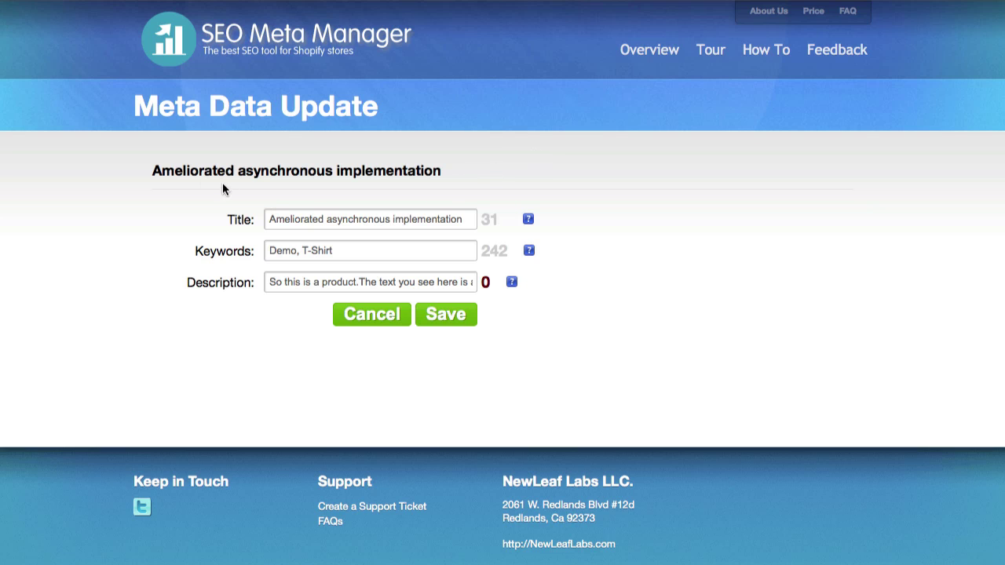
Review the product's existing meta title, keywords and description, and compare the description with the snippets in the Google results.
left_click_drag(152, 171, 453, 176)
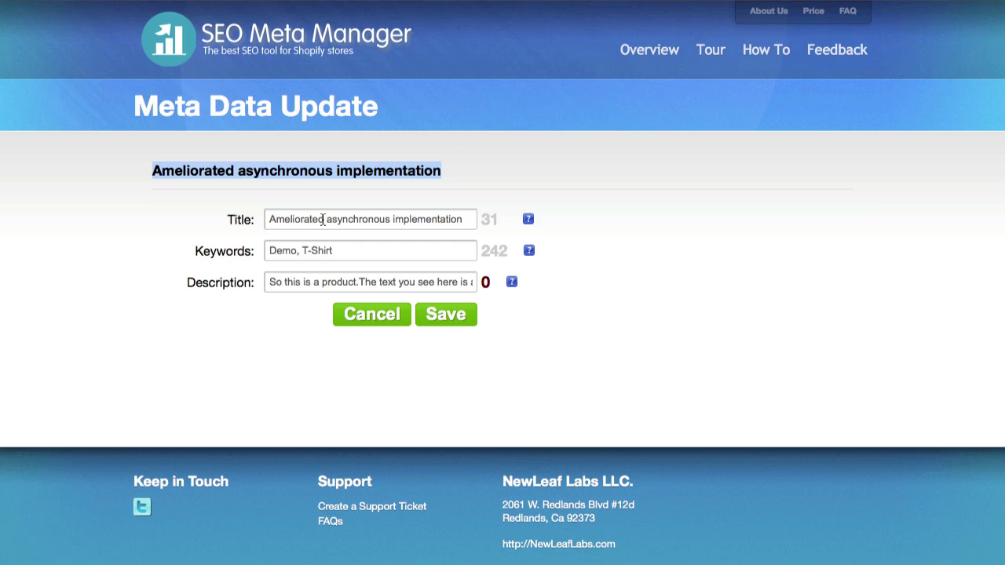
left_click_drag(271, 219, 495, 224)
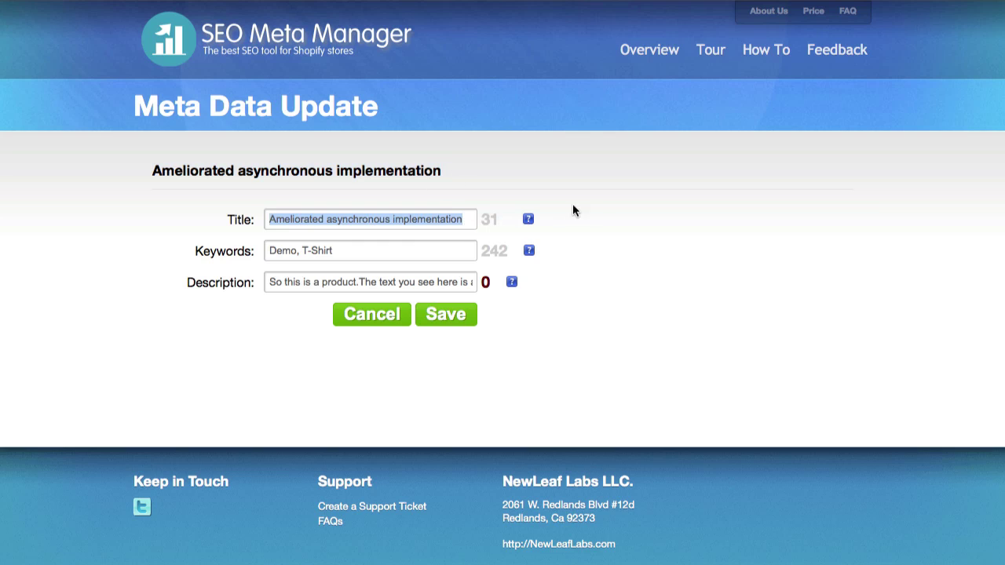
left_click(595, 212)
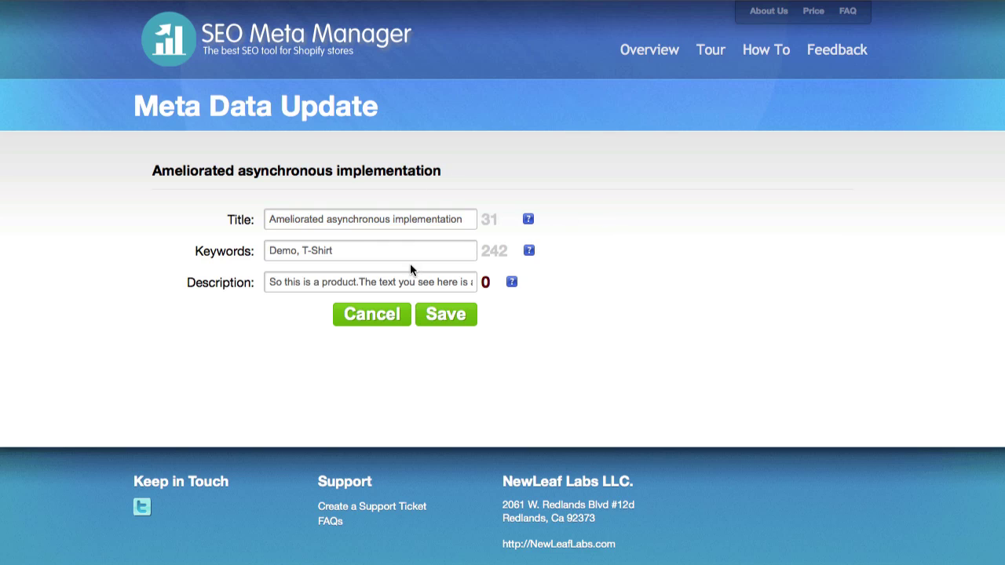
left_click_drag(271, 251, 348, 256)
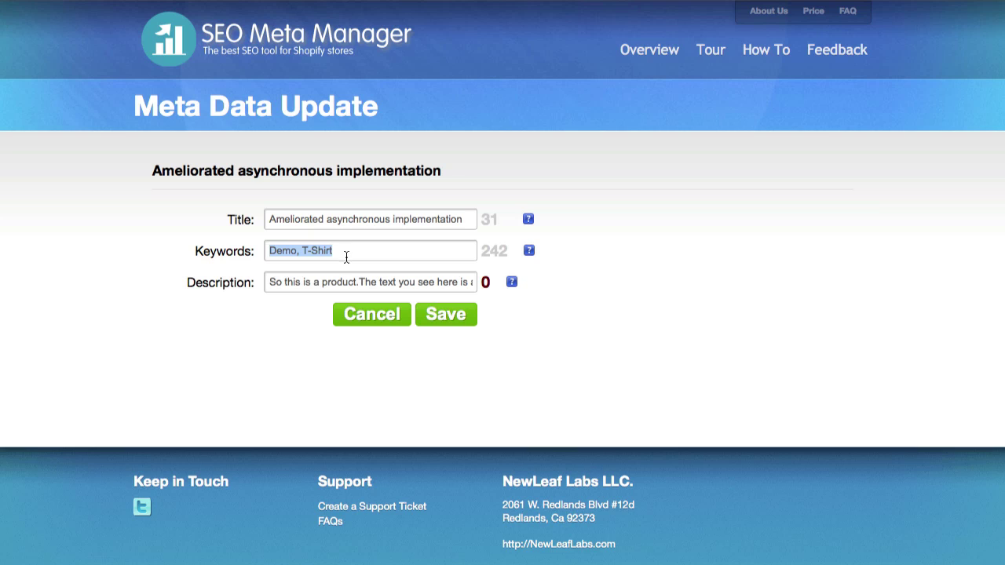
left_click(269, 282)
left_click_drag(269, 282, 580, 277)
left_click(581, 292)
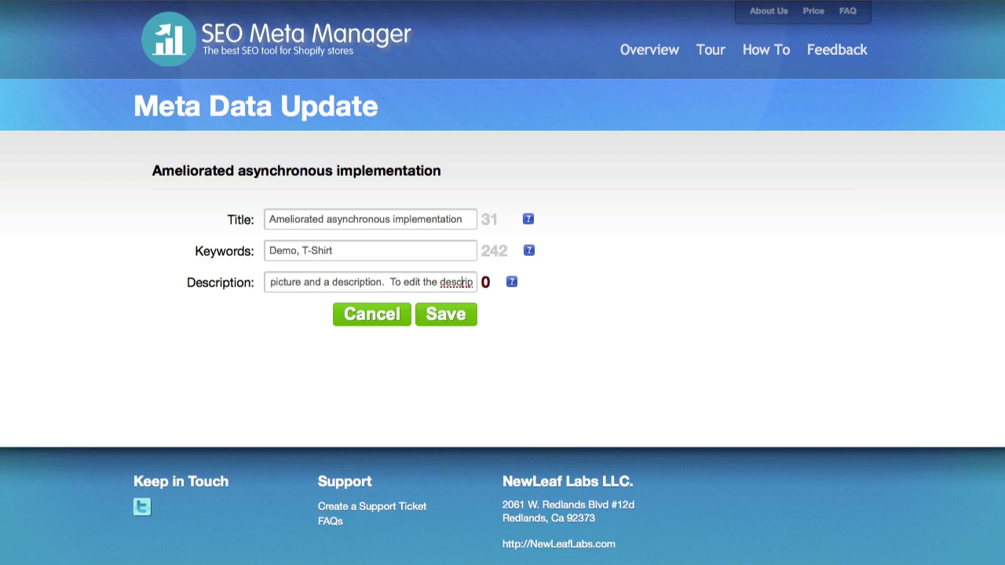
left_click(270, 281)
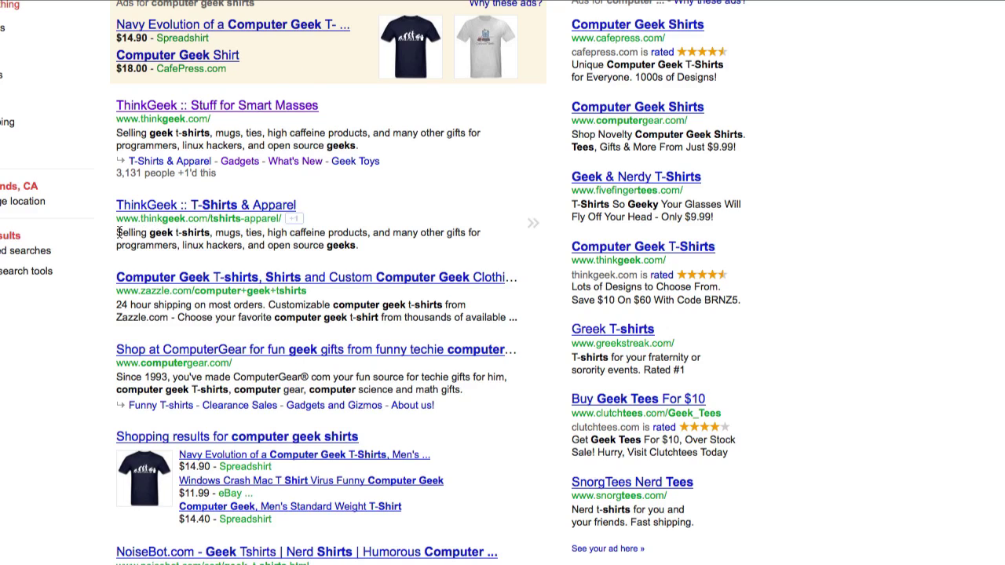
left_click_drag(119, 233, 368, 236)
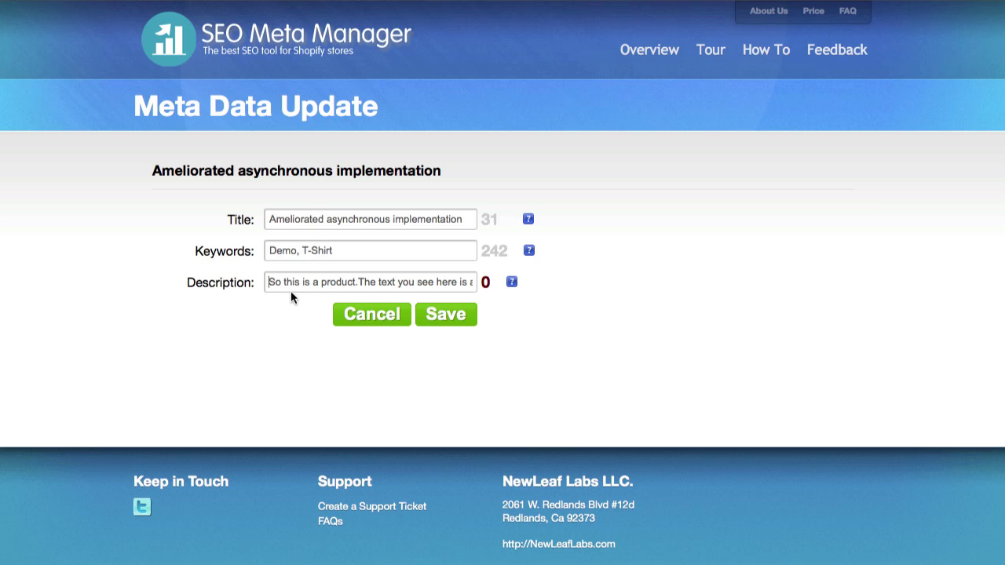
left_click_drag(363, 282, 463, 286)
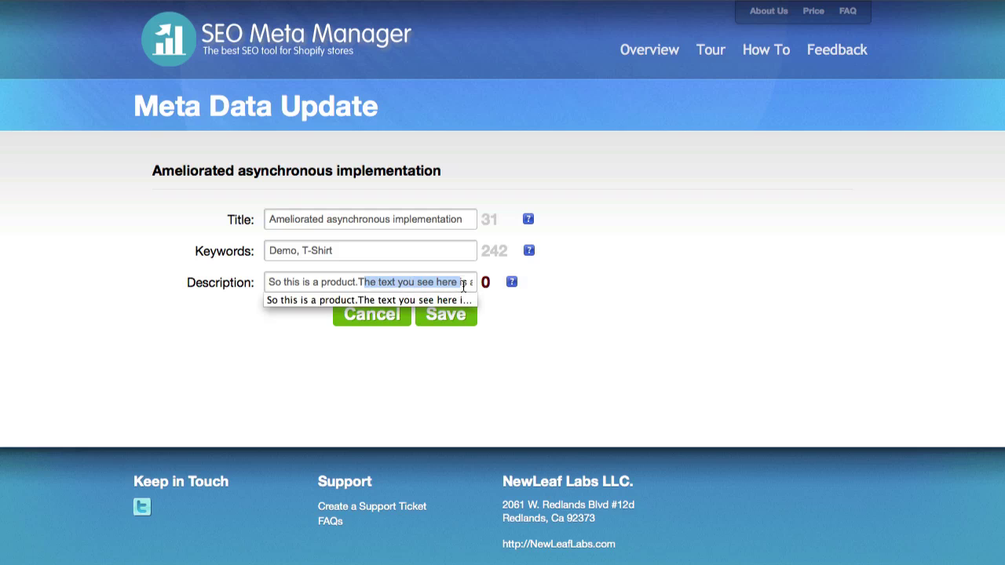
left_click(457, 282)
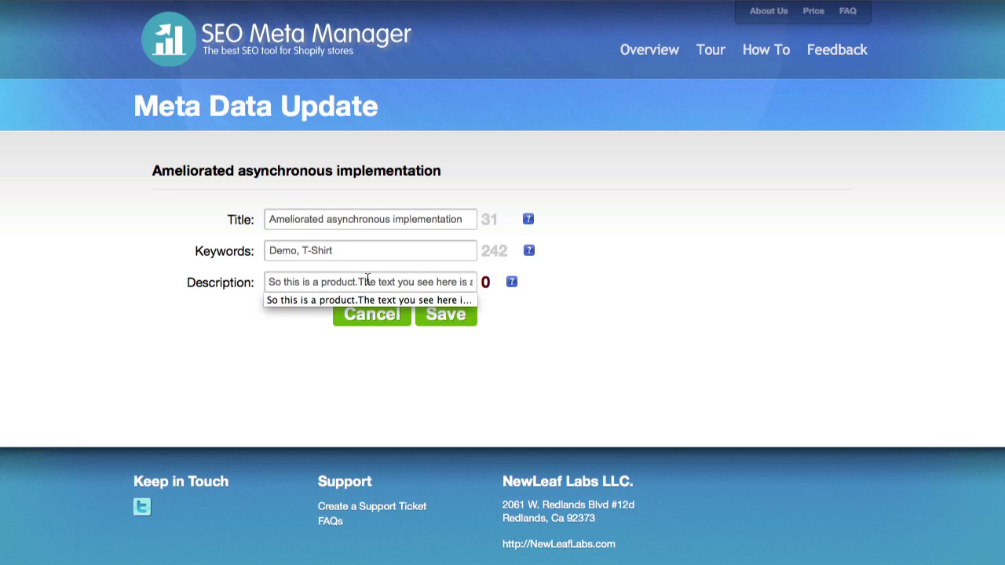
Replace the product's meta title with "High fashion t-shirt (black - limited edition)".
left_click_drag(469, 225, 239, 225)
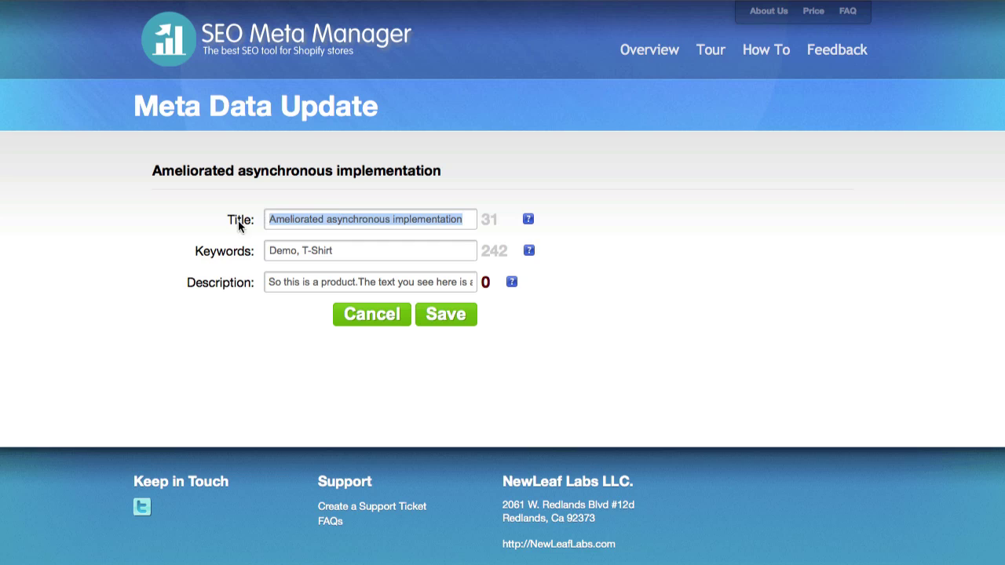
type("High ")
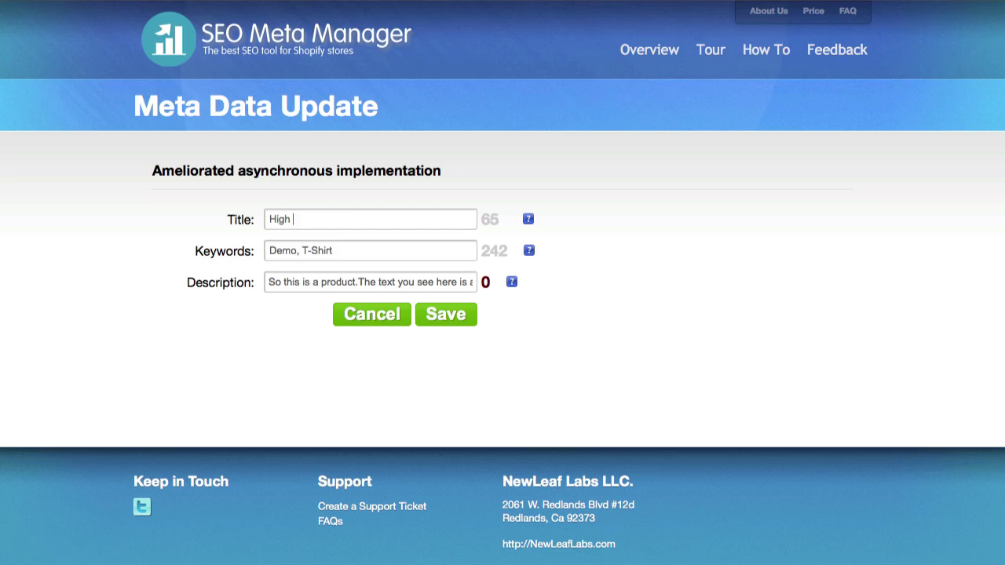
type("fashion ")
type("t-shirt")
type(" -")
key("BackSpace")
key("BackSpace")
type("(black")
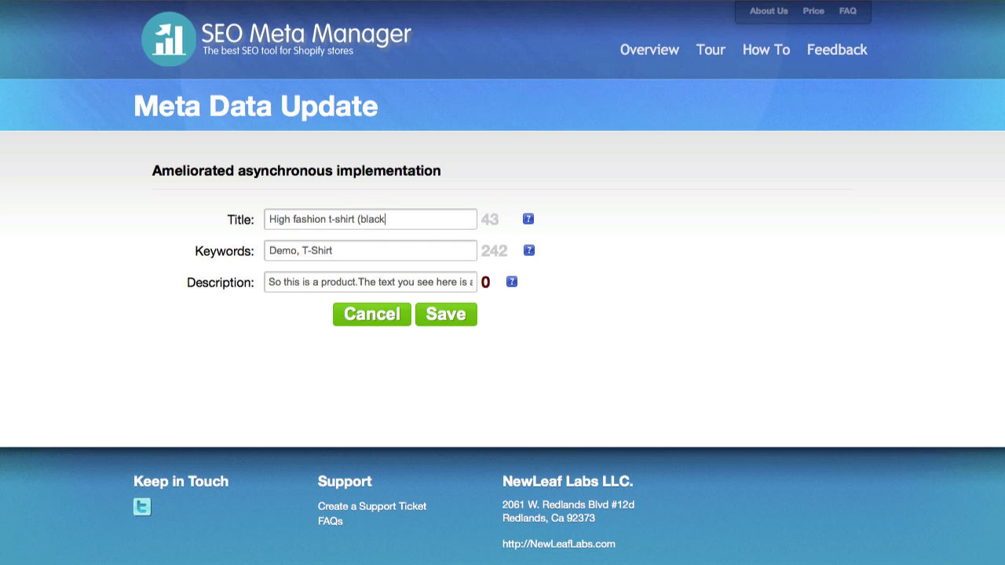
type(" - limited edition)")
key("BackSpace")
key("BackSpace")
key("BackSpace")
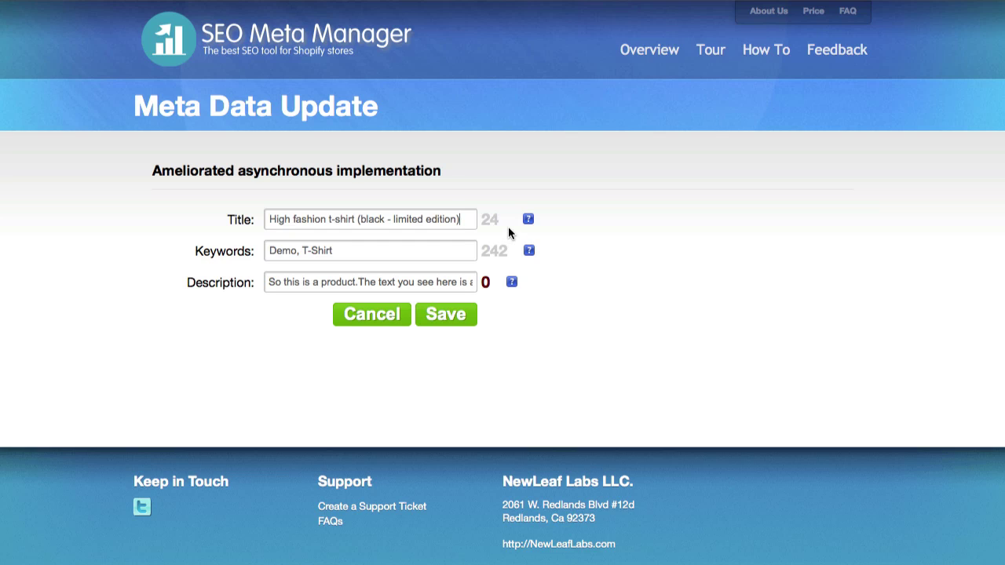
mouse_move(530, 220)
Add "limited edition, black, rare" to the end of the product's meta keywords and check the keywords help.
type(", limited ed")
key("BackSpace")
type("dition, black, rare")
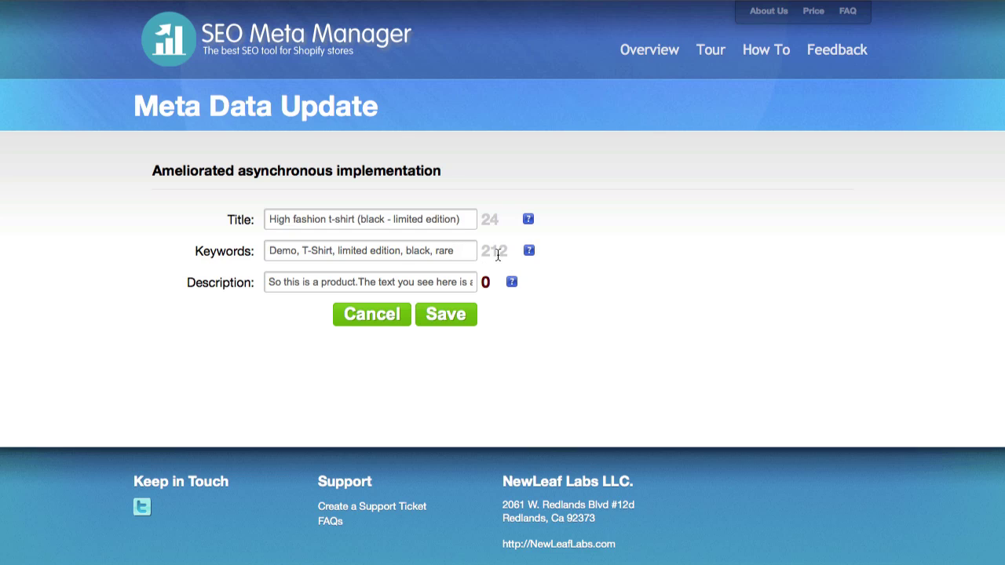
mouse_move(530, 253)
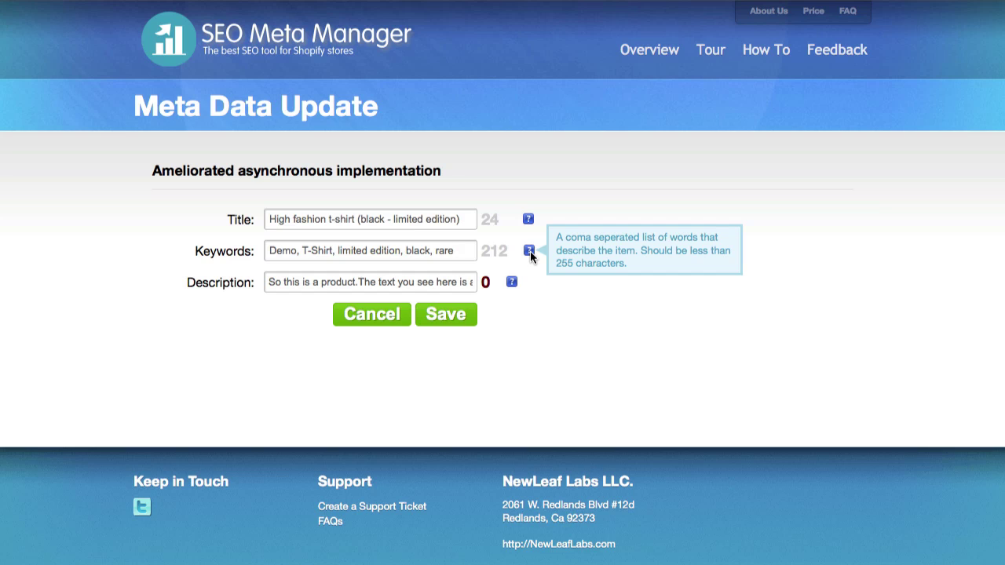
Check the help for the meta description and clear the product's existing description text.
left_click(340, 282)
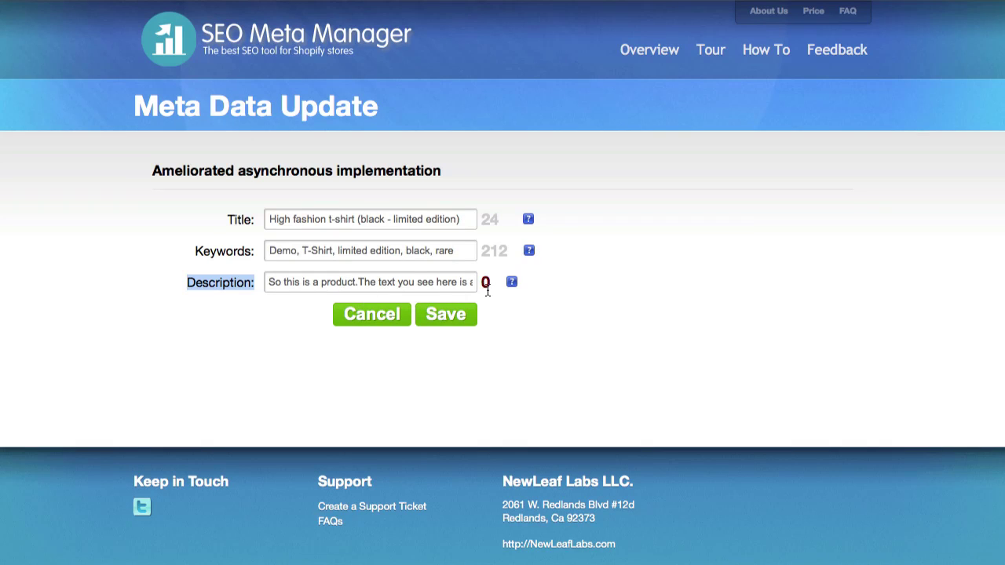
left_click(456, 282)
mouse_move(513, 286)
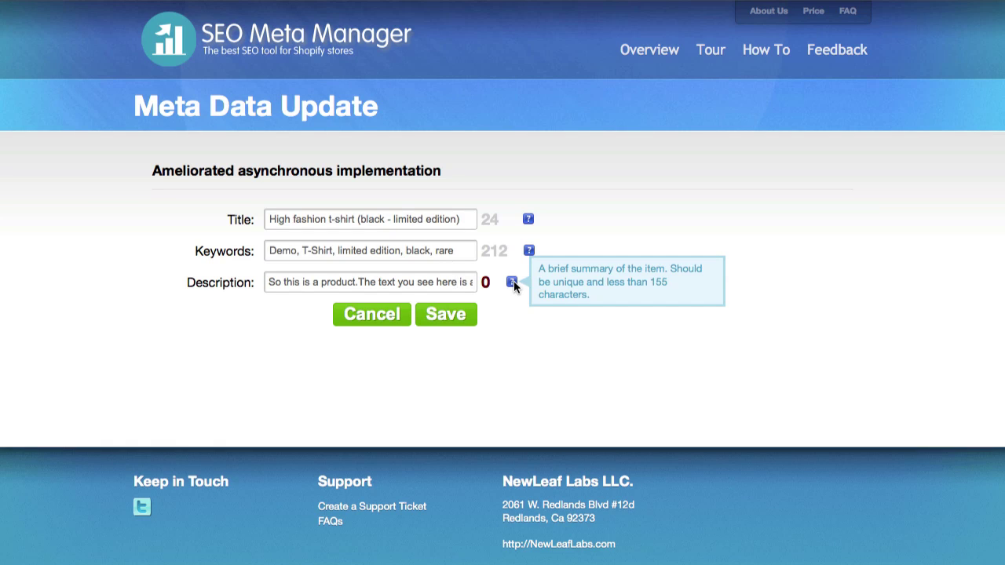
left_click(277, 283)
left_click_drag(268, 283, 445, 282)
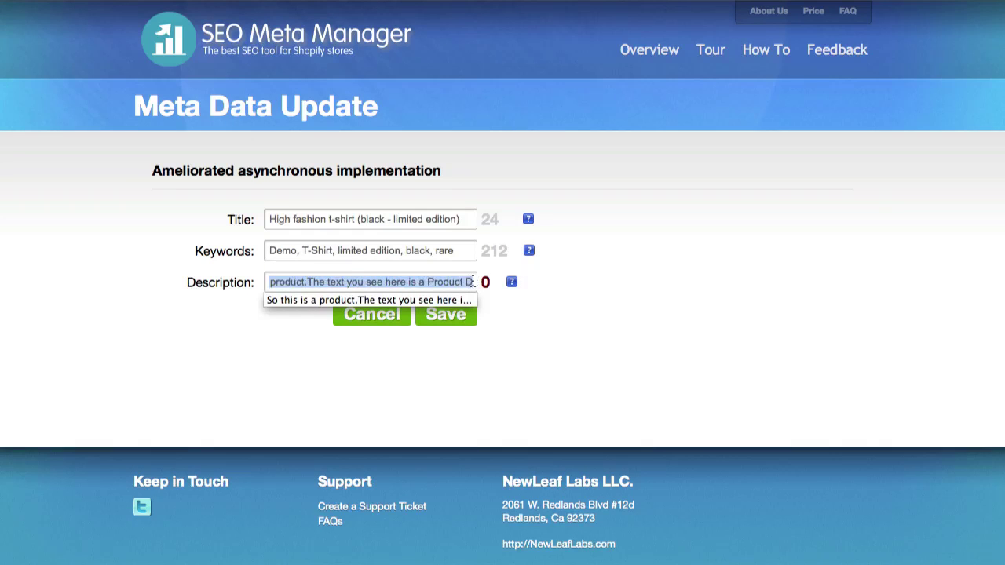
left_click(445, 283)
key("Down")
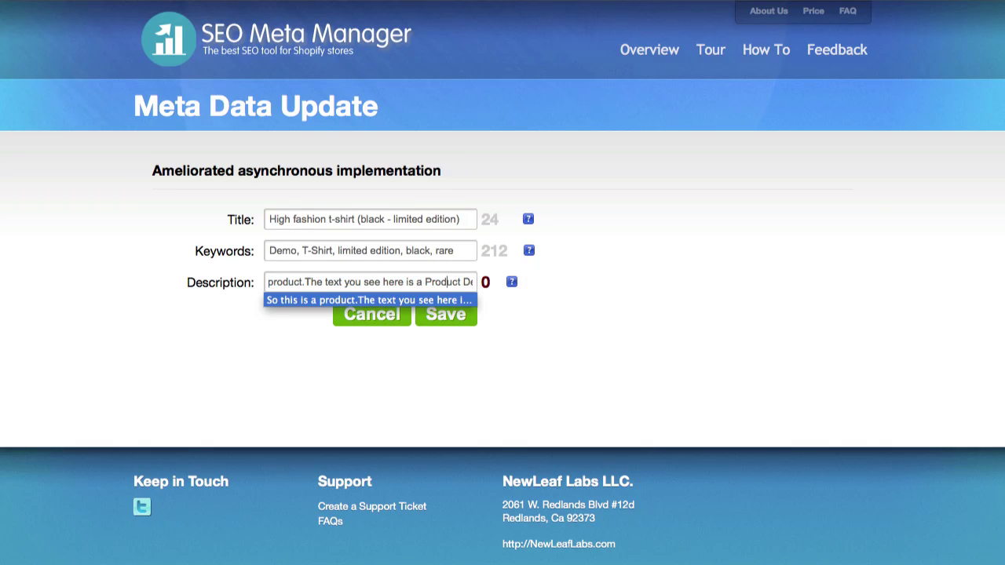
key("Return")
key("super+a")
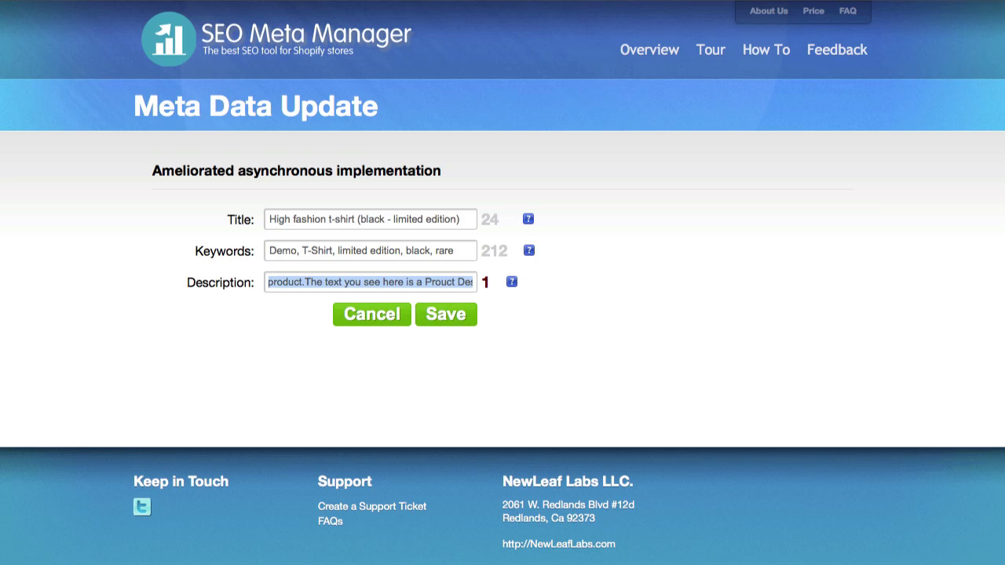
key("BackSpace")
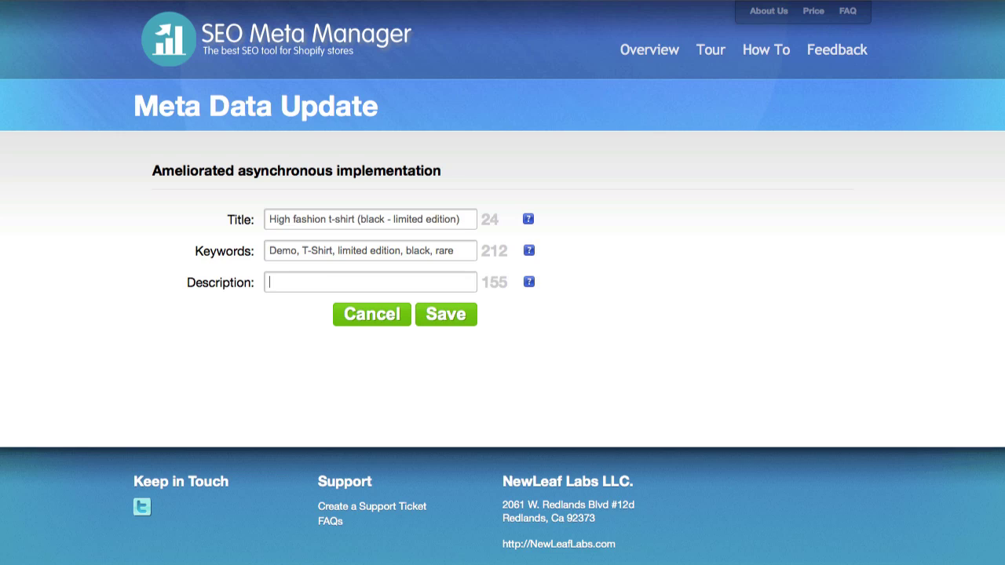
Enter the meta description "This is a high quality rare t-shirt that you will love.".
type("This")
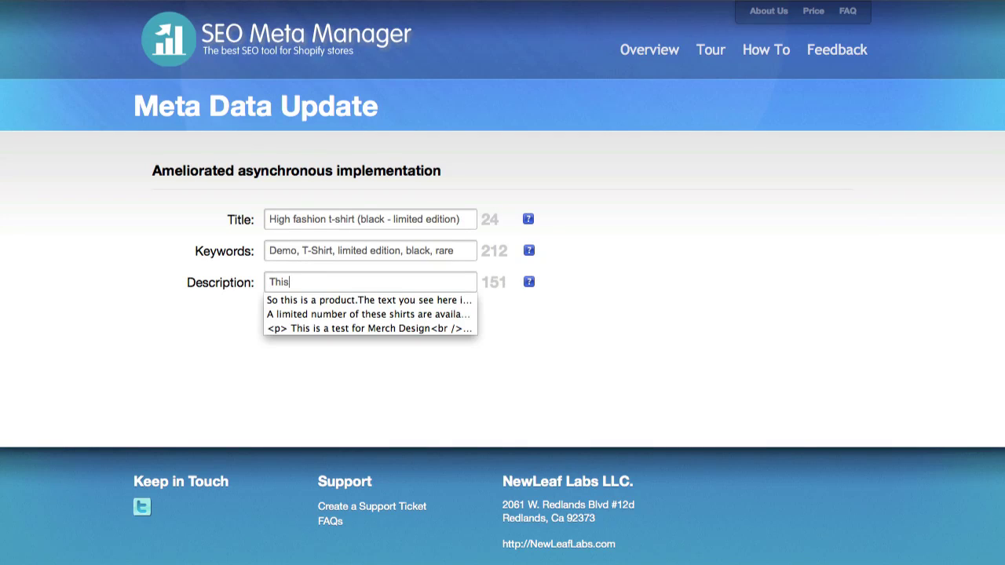
type(" is a high qua")
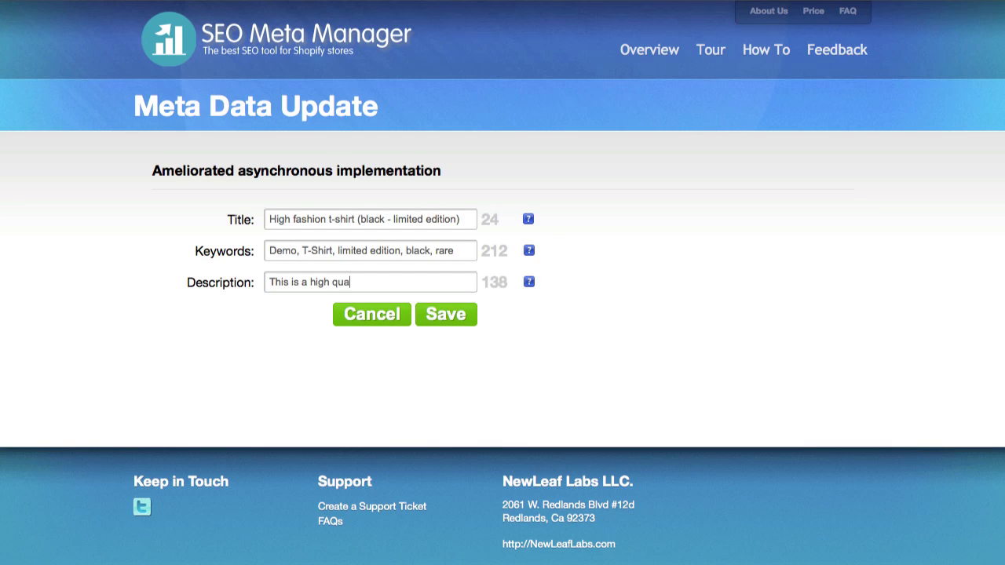
type("lity ")
type("rare t-sh")
type("irt,")
key("BackSpace")
type("that ")
type("goe")
key("BackSpace")
key("BackSpace")
key("BackSpace")
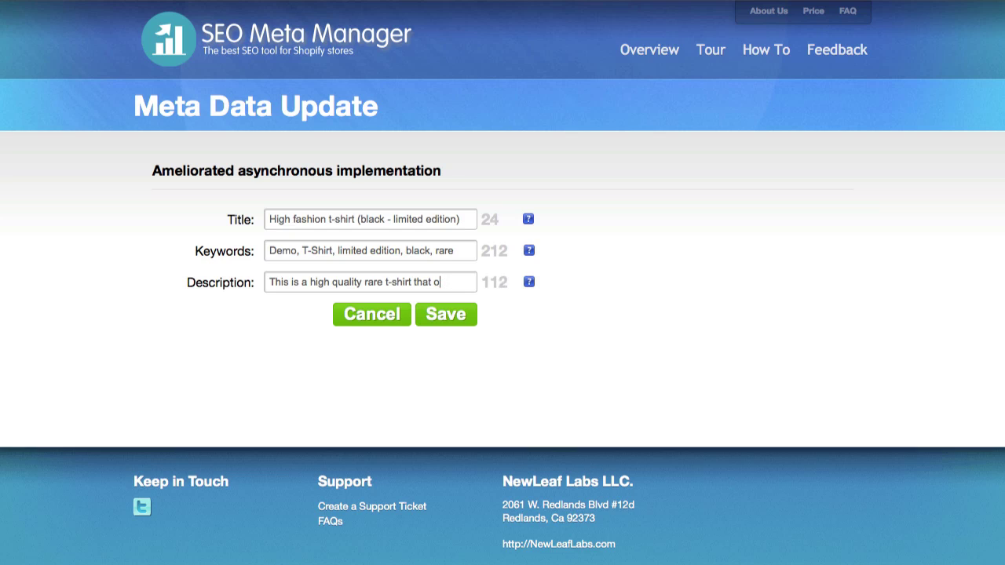
type("you will love.")
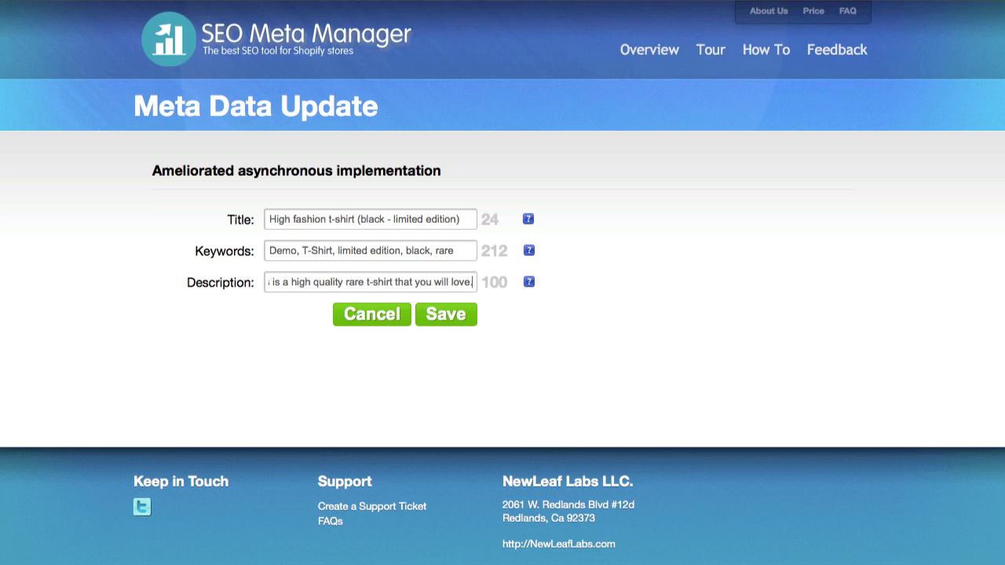
left_click(268, 282)
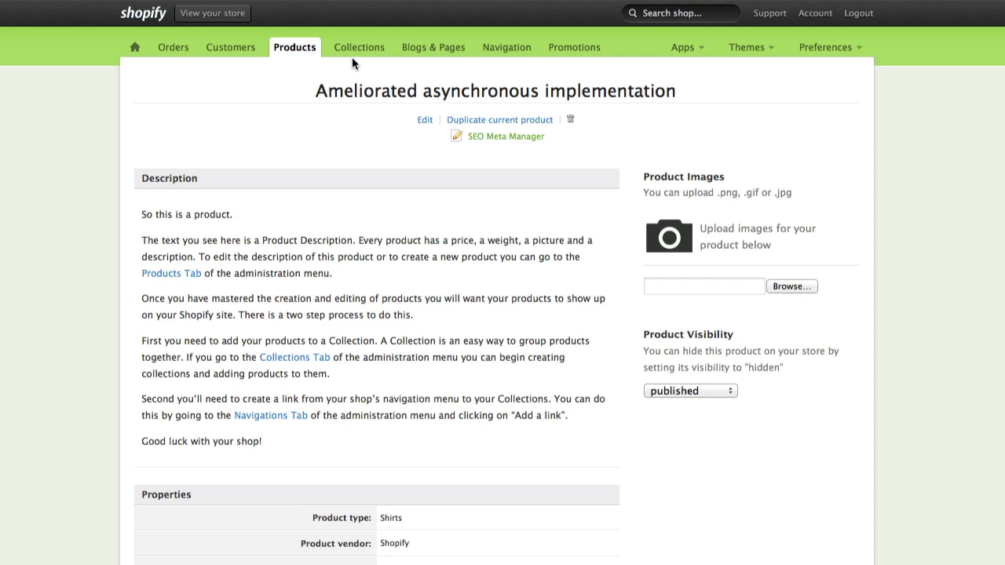
Open the Frontpage collection's meta data in SEO Meta Manager and enter the keywords "dfasdfaf" and the description "sadfasfasdf".
left_click(357, 48)
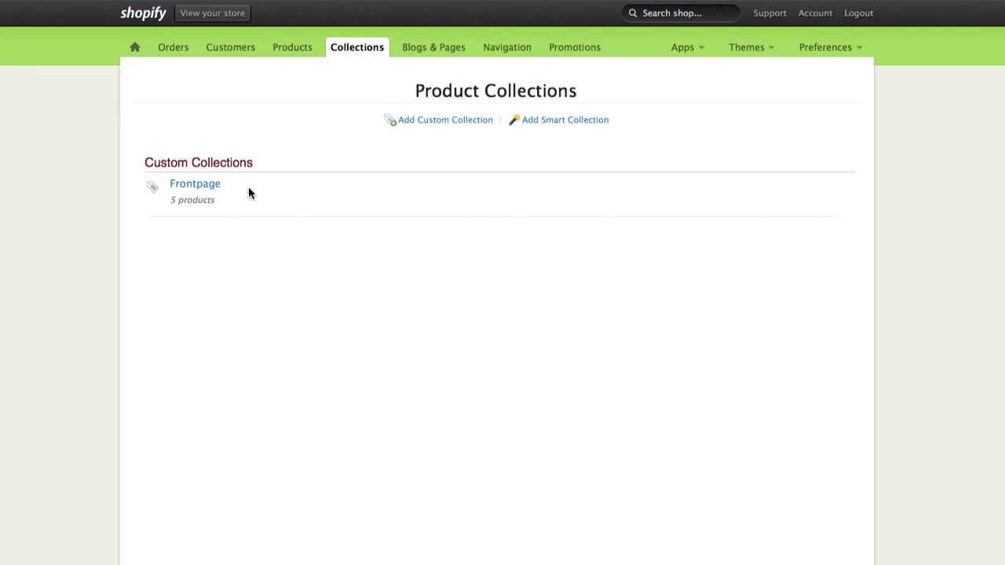
left_click(200, 192)
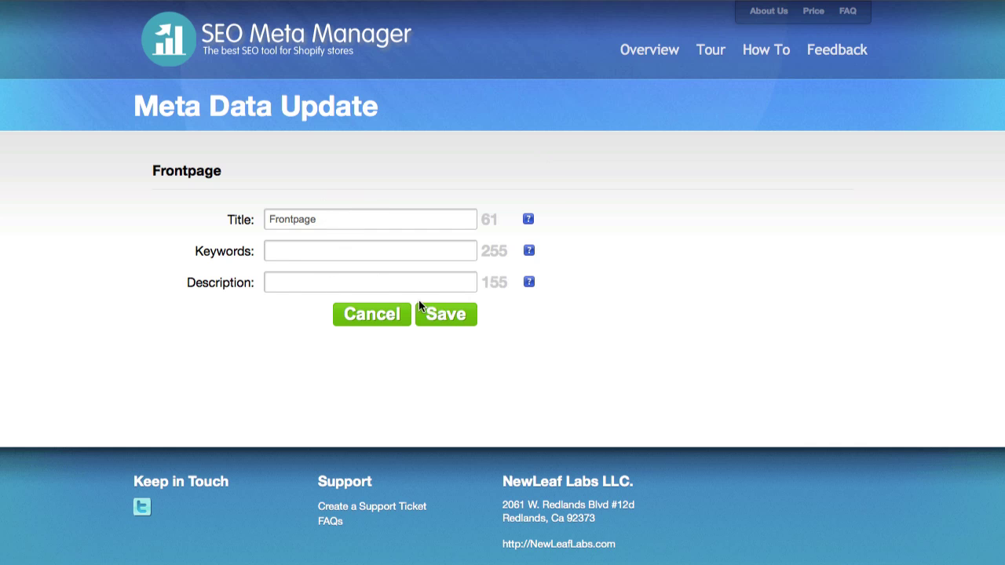
left_click(364, 250)
type("dfasdfaf")
left_click(437, 282)
type("sadfasfasdf")
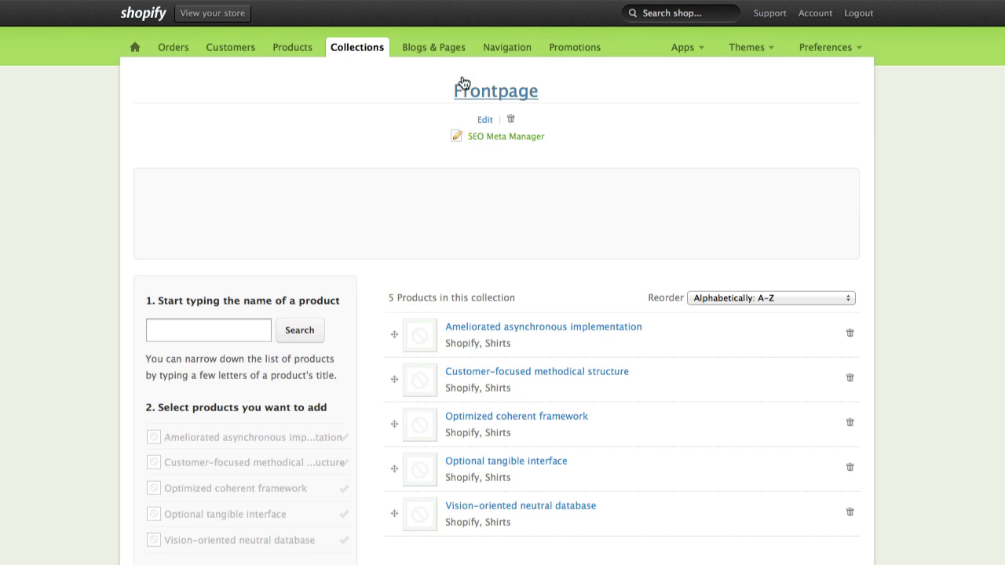
Open the store's About Us page and bring up its meta data in SEO Meta Manager.
left_click(424, 48)
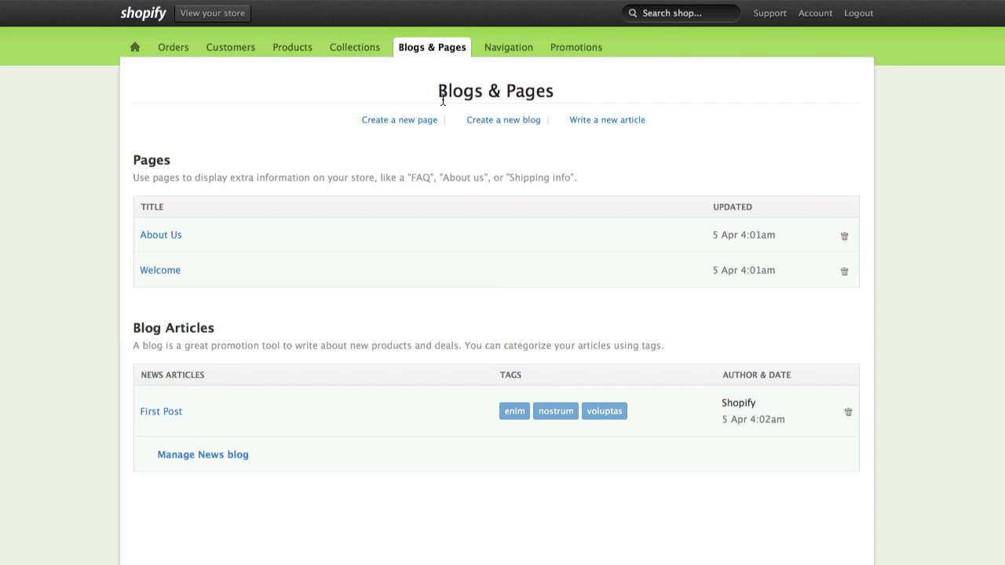
scroll(416, 198, "down", 1)
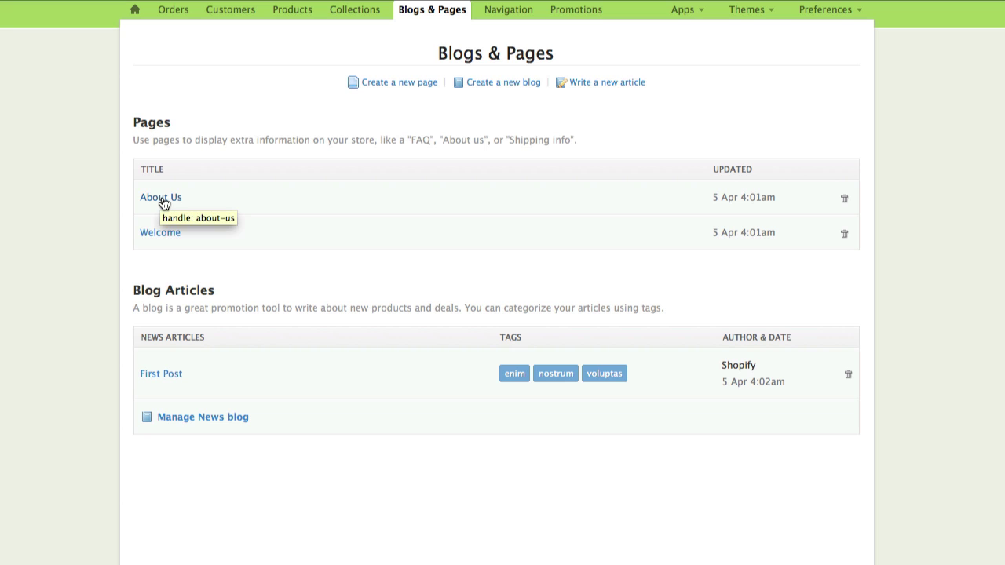
left_click(163, 201)
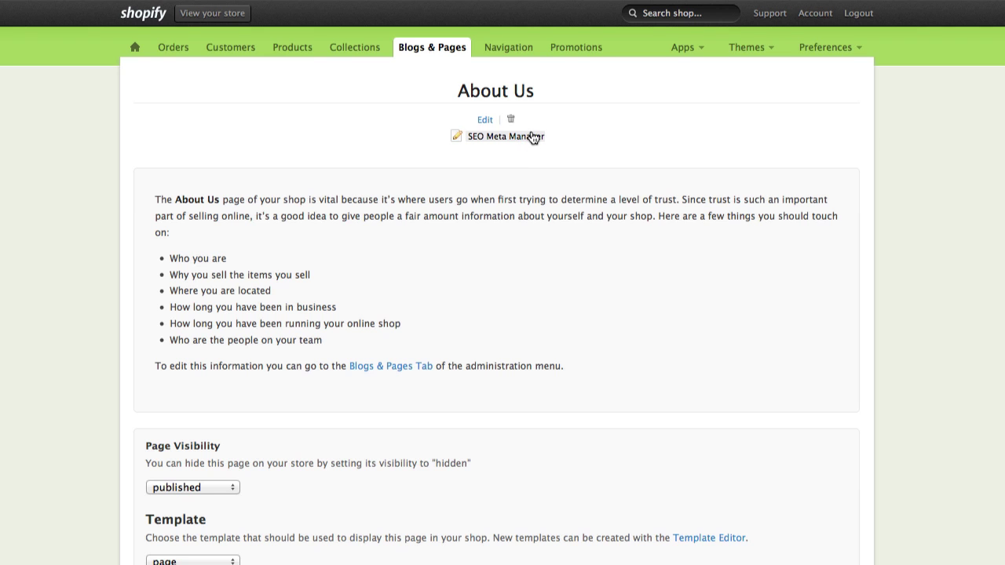
left_click(526, 140)
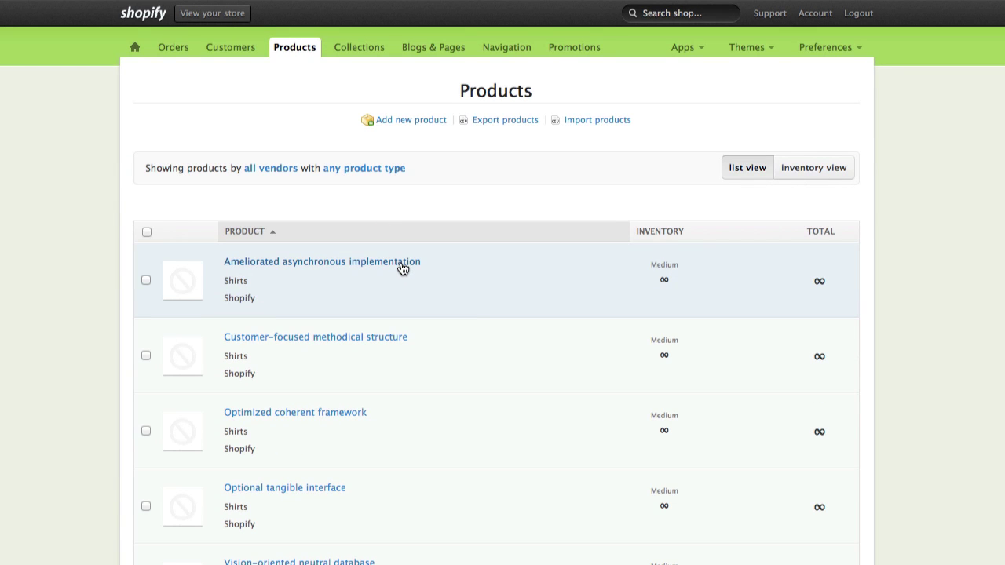
Open the product "Ameliorated asynchronous implementation" and view the Feedback page of the SEO Meta Manager site.
left_click(396, 262)
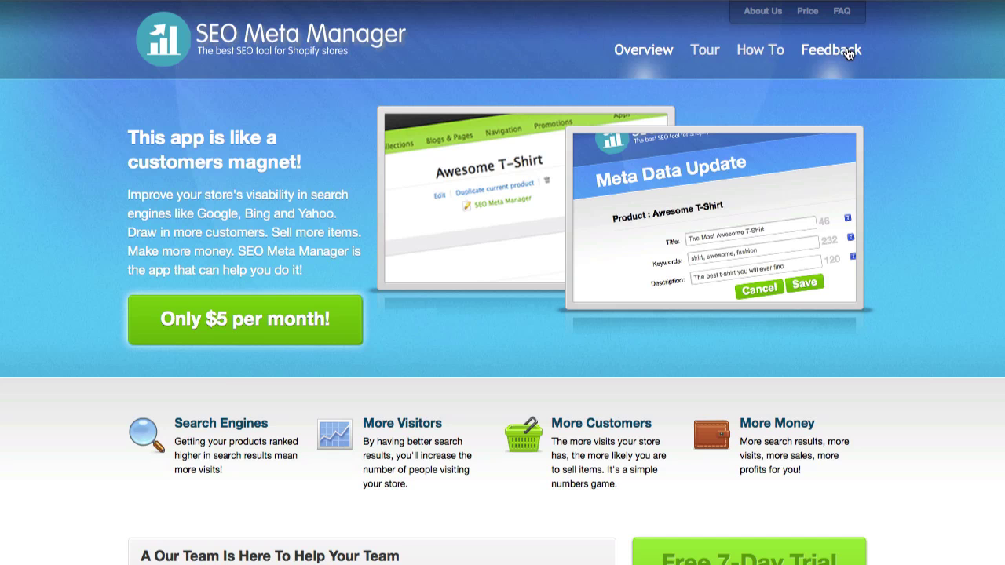
left_click(847, 53)
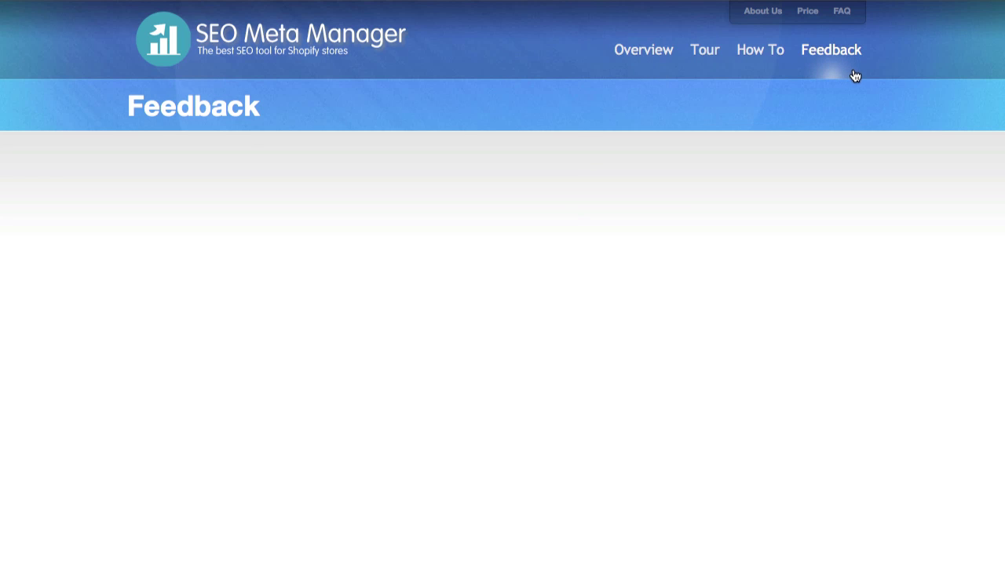